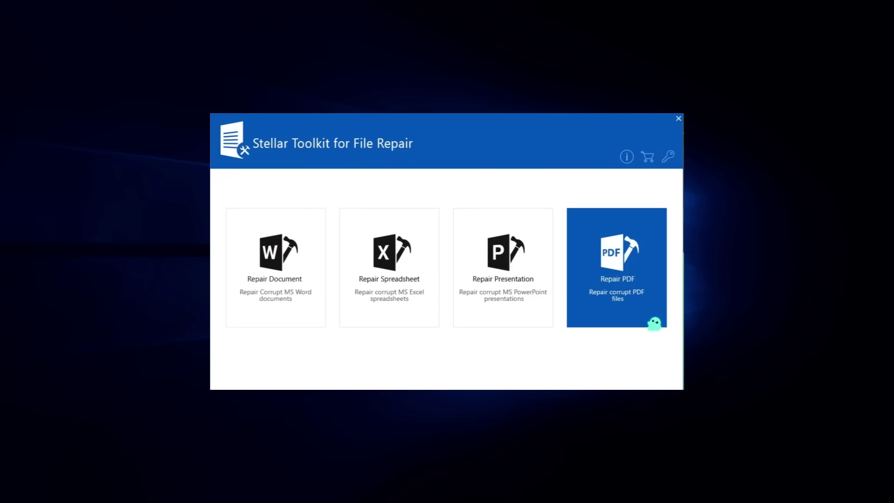
Step: Check the toolkit's About details, then launch Repair Document and browse Documents for the corrupted file
left_click(627, 157)
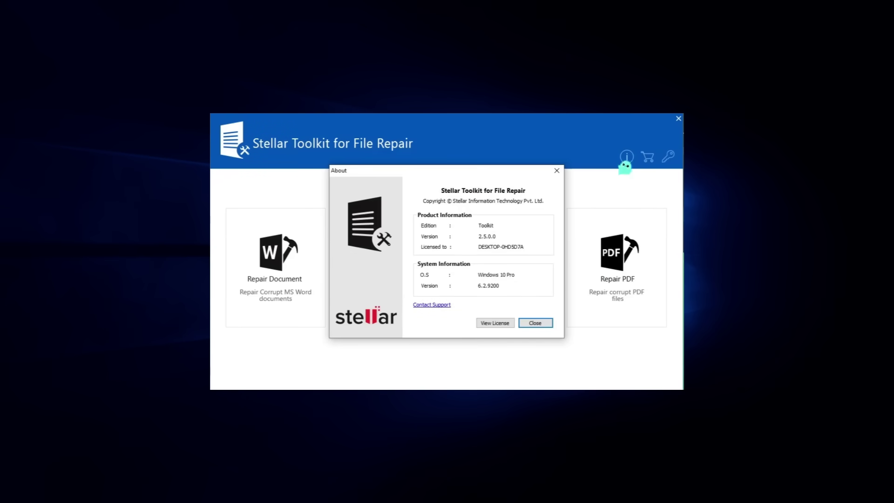
left_click(556, 171)
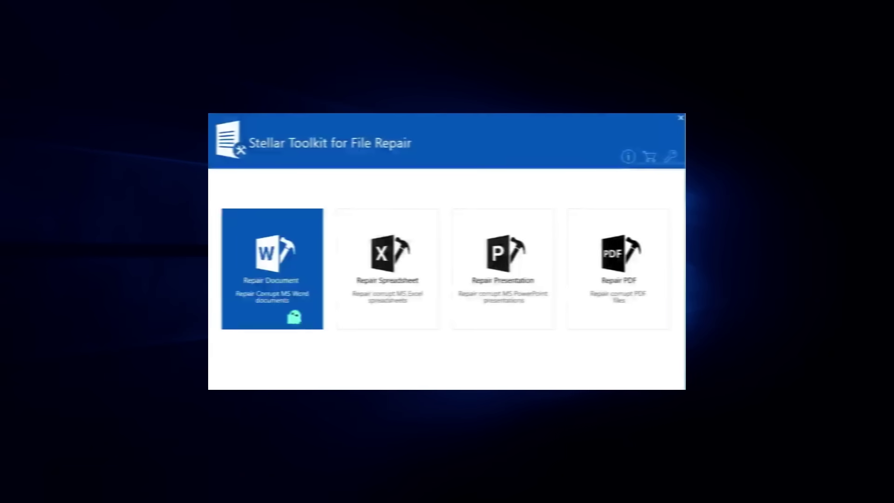
left_click(255, 294)
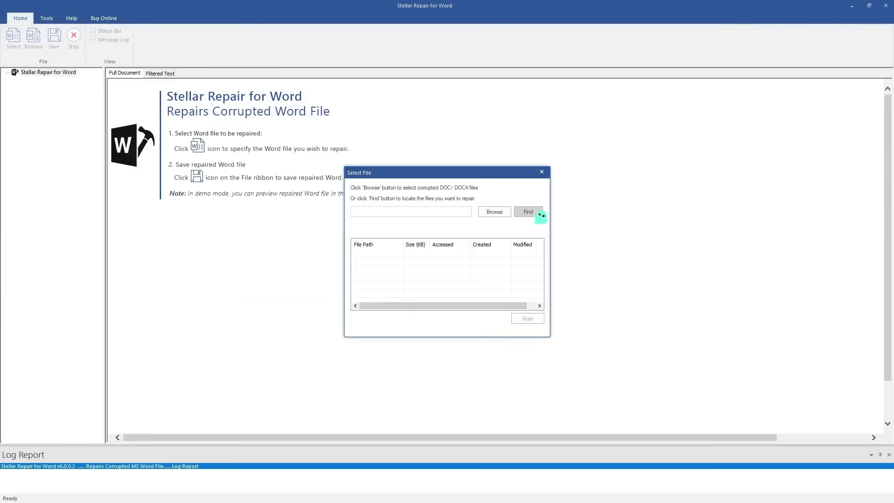
left_click(508, 212)
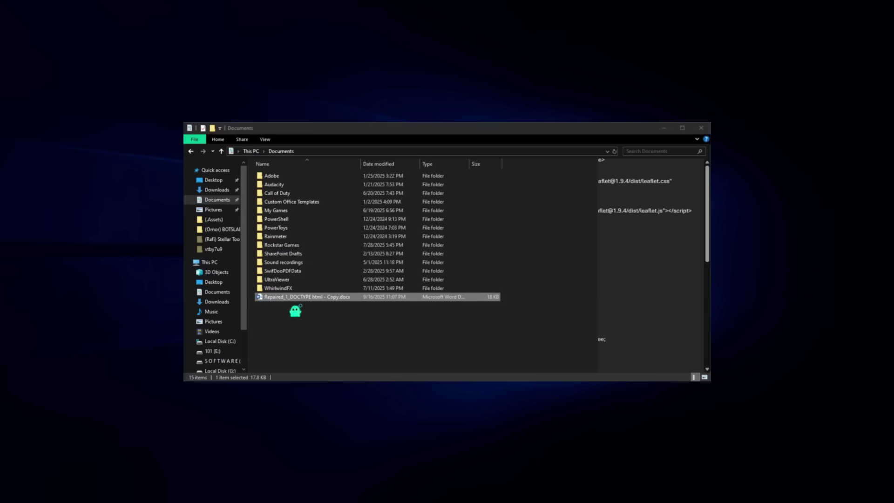
Step: Open Repaired_1_DOCTYPE html - Copy.docx in Word and scroll through its HTML code pages
double_click(294, 306)
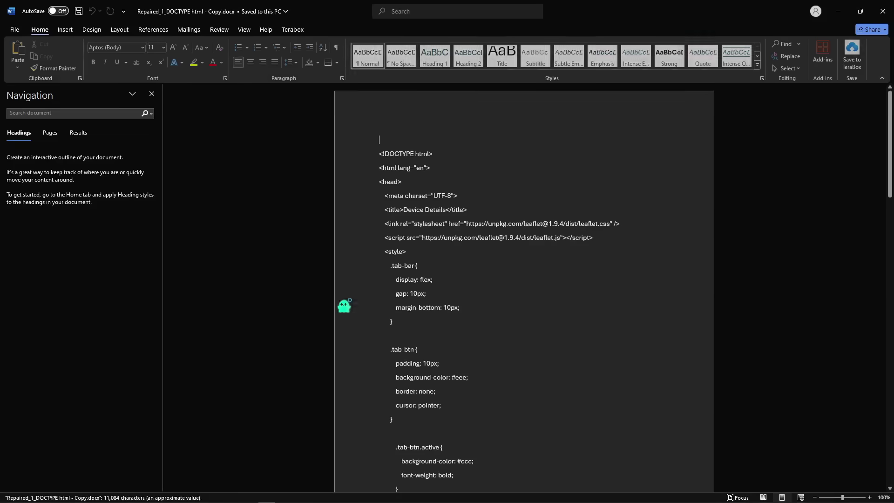
scroll(386, 218, "down", 5)
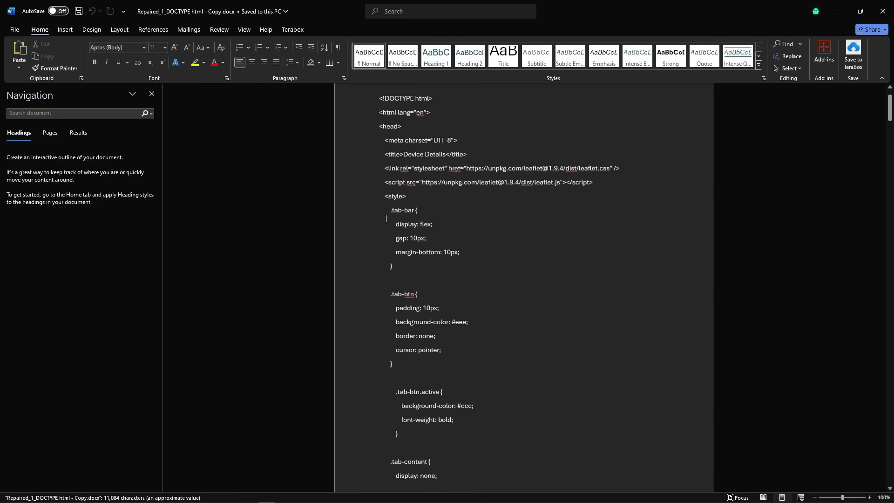
scroll(386, 218, "down", 18)
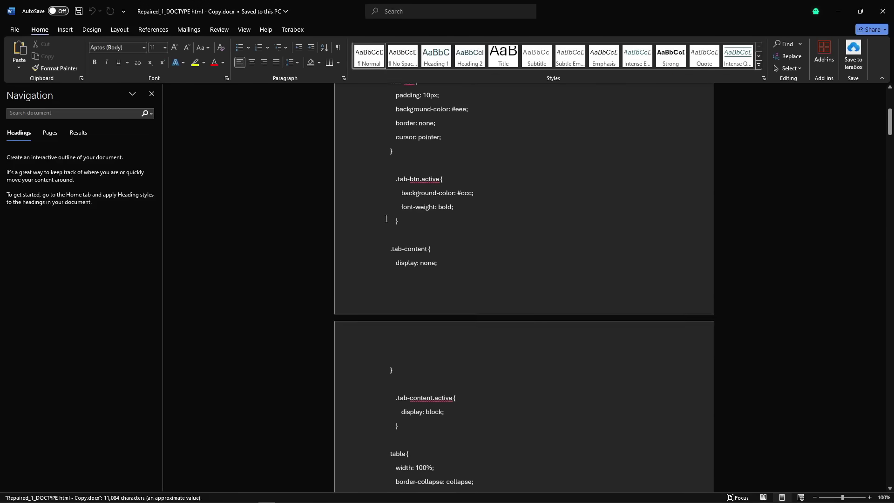
scroll(386, 218, "down", 4)
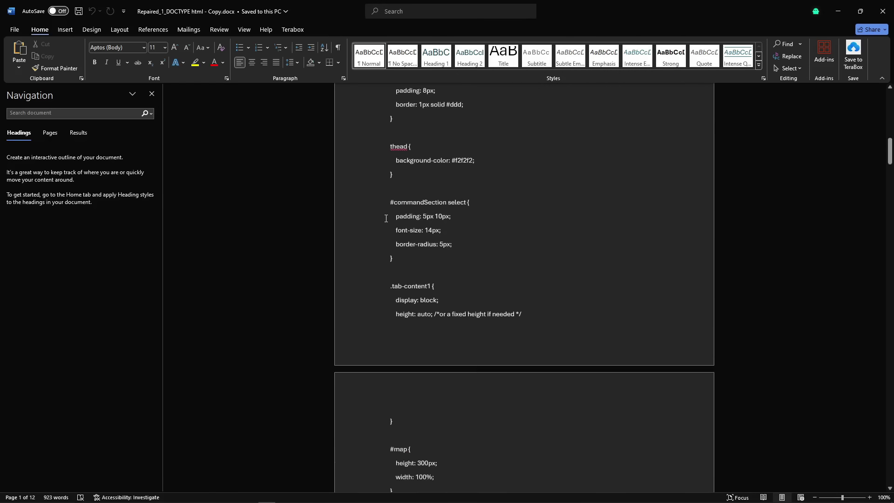
scroll(386, 218, "up", 20)
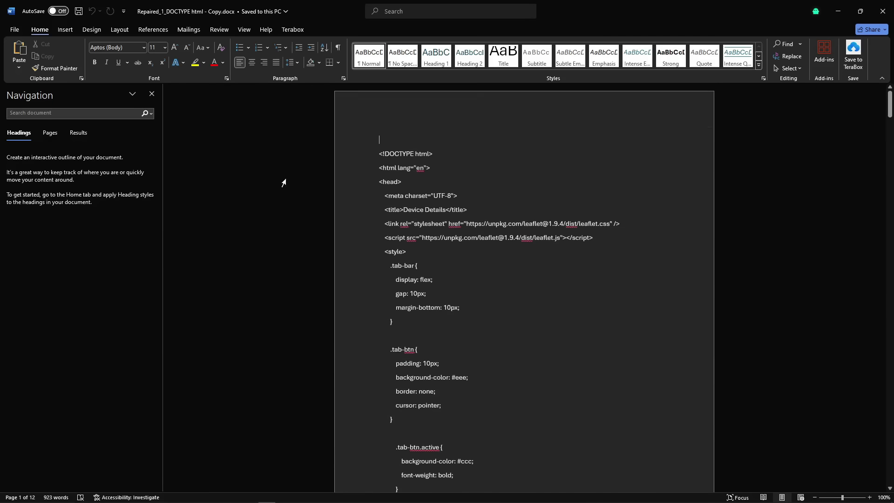
Step: Close Word's Navigation pane and view the Font list without changing the font
left_click(151, 94)
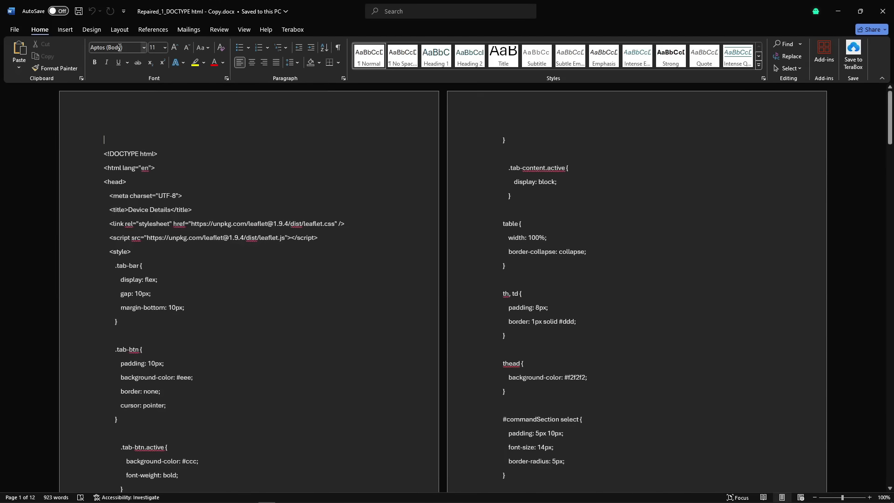
left_click(143, 48)
key("Escape")
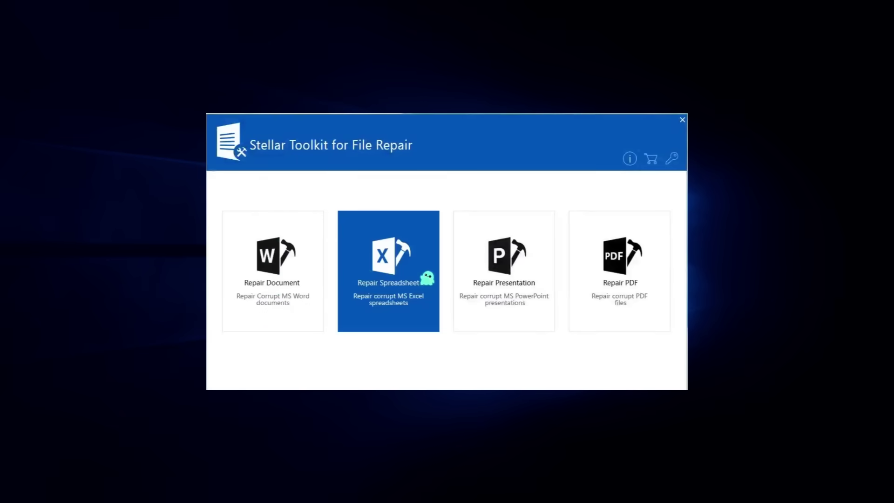
Step: Repair Bug Report (May 2025) Office Tools (2) - Copy.xlsx with Repair Spreadsheet
left_click(426, 278)
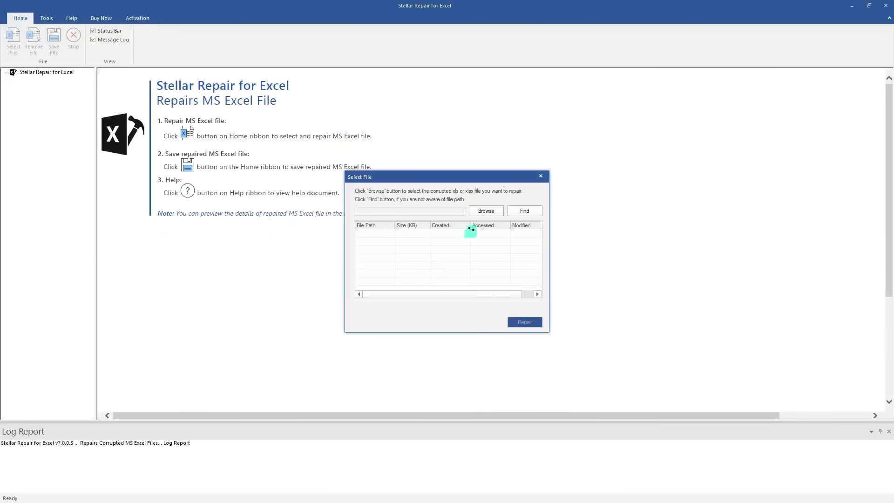
left_click(485, 213)
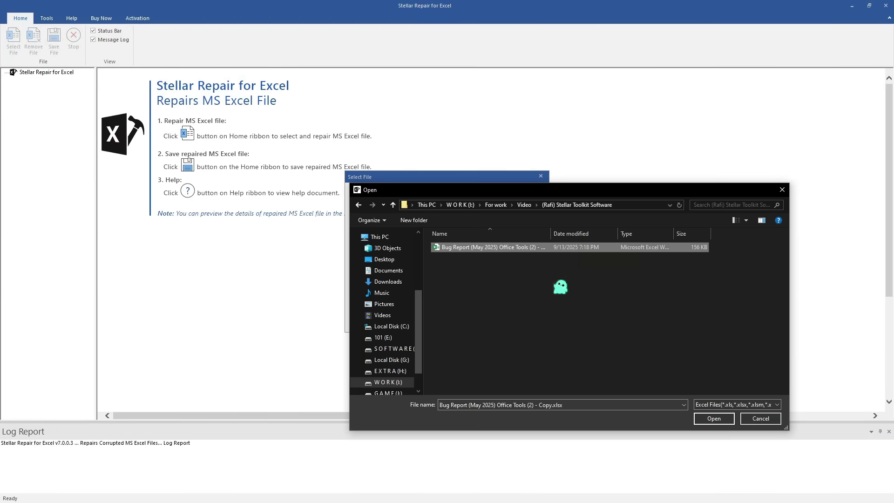
left_click(711, 422)
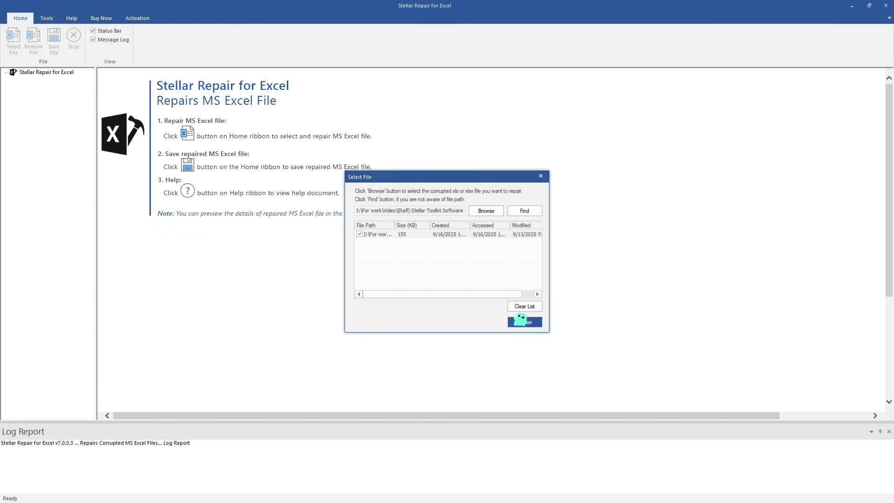
left_click(536, 325)
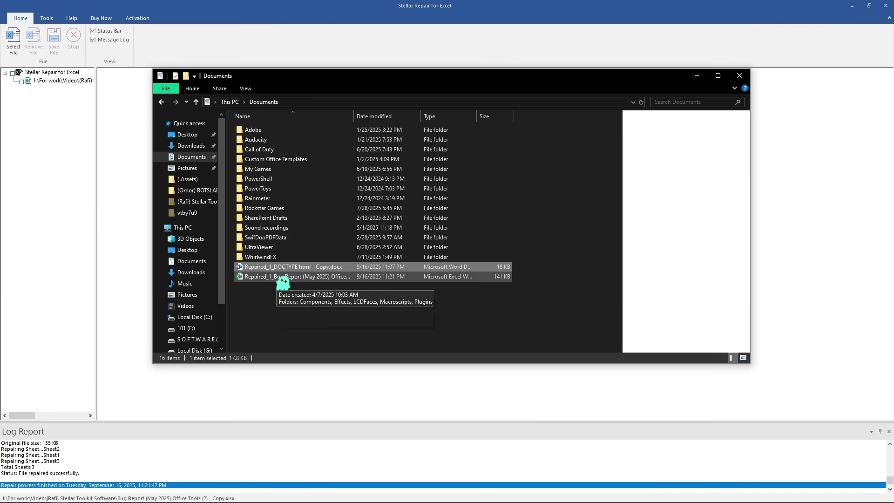
Step: Open the repaired Bug Report workbook from Documents in Excel
left_click(278, 278)
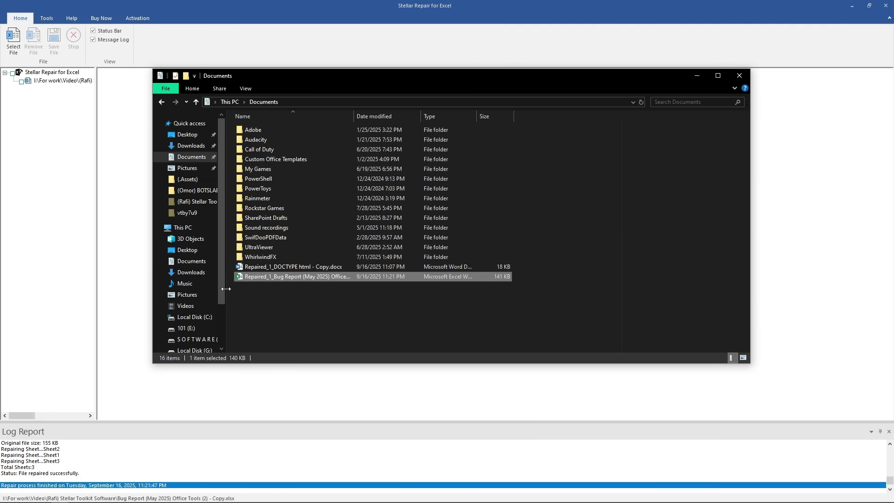
key("Return")
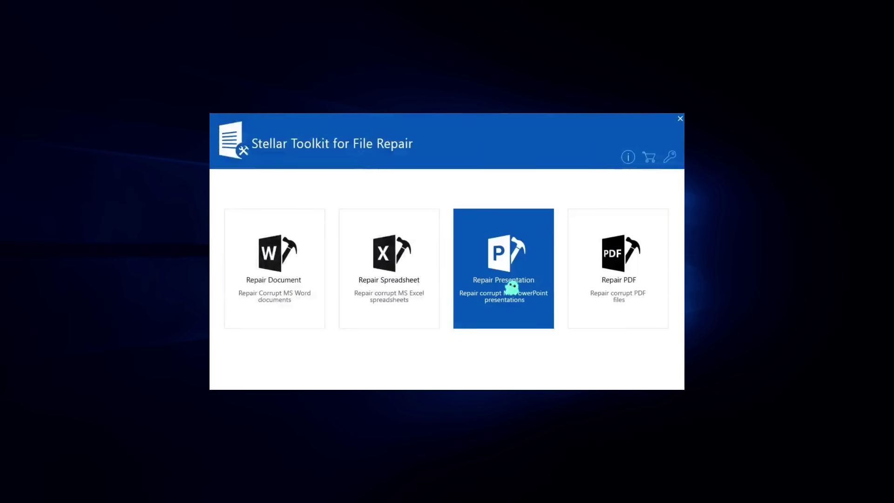
Step: Choose TAG.pptx in Repair Presentation and scan it for repair
left_click(520, 322)
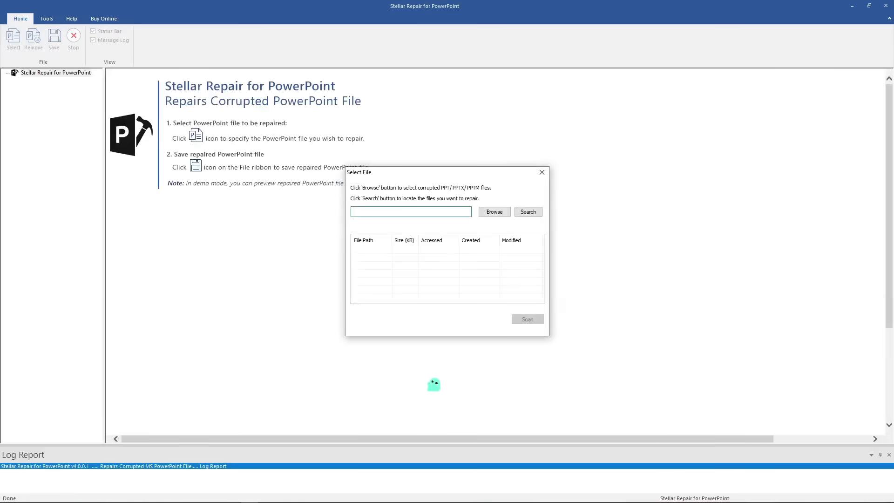
left_click(500, 216)
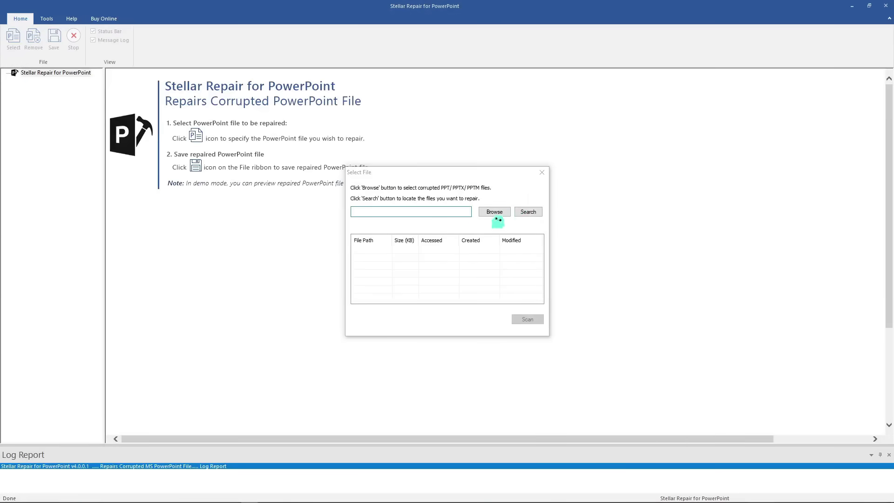
double_click(421, 276)
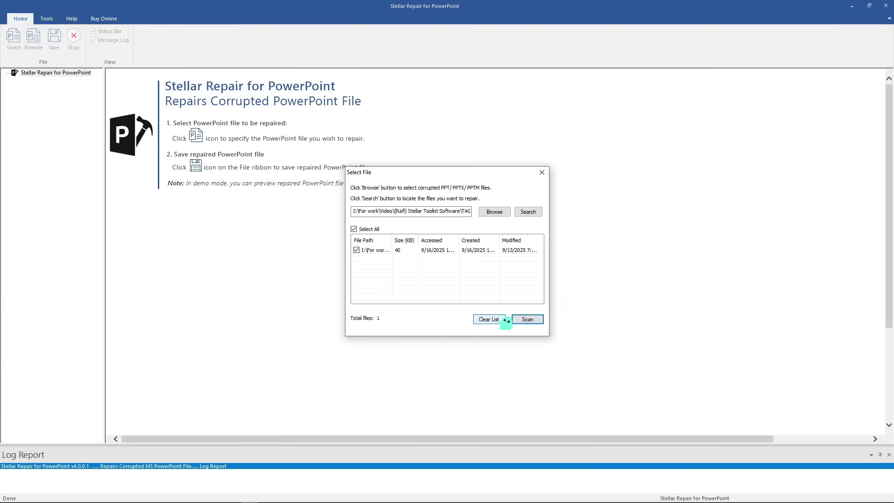
left_click(542, 320)
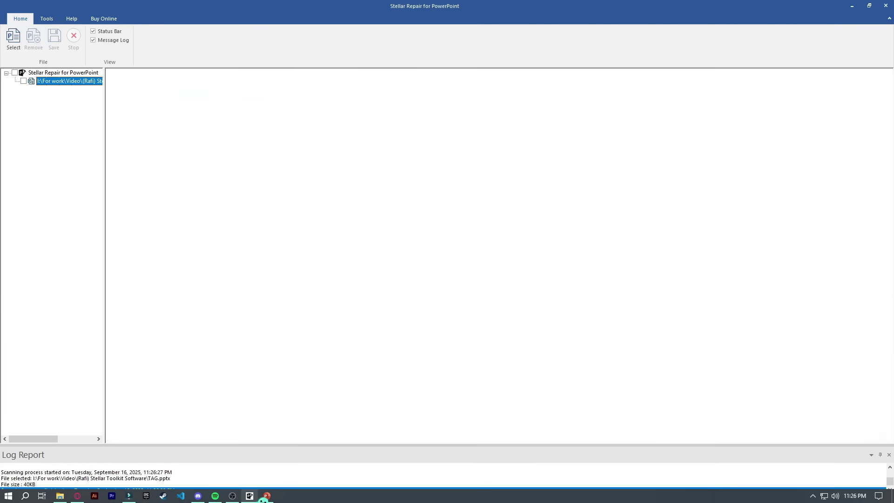
Step: View the repaired TAG.pptx in PowerPoint, scrolling through its three slides of code
left_click(267, 496)
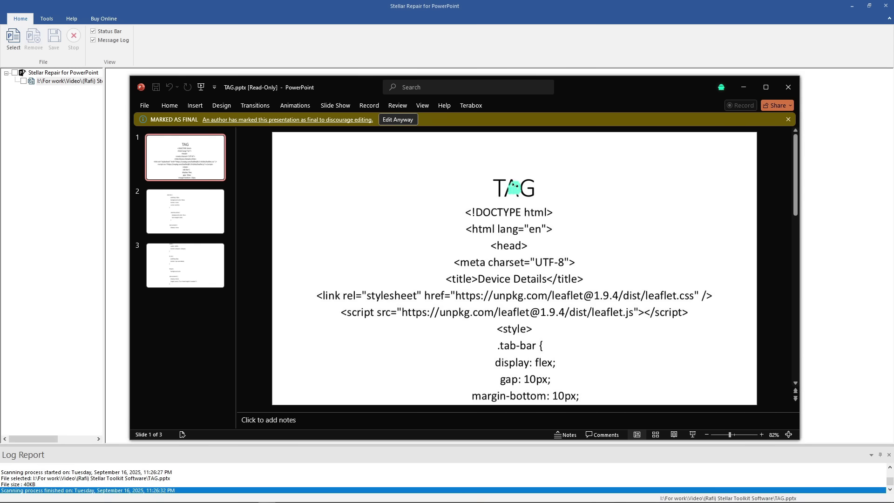
scroll(513, 187, "down", 5)
scroll(451, 210, "up", 5)
scroll(448, 210, "down", 3)
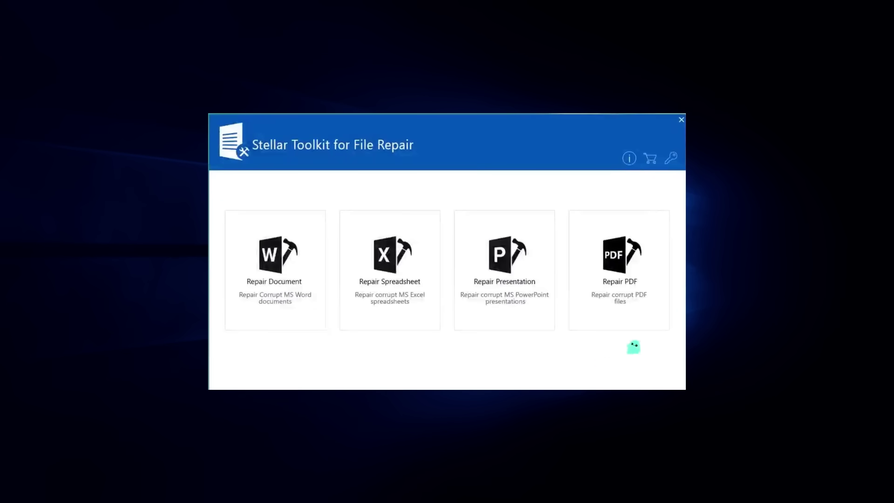
Step: Add Alan.pdf in the PDF repair module and repair it
left_click(633, 282)
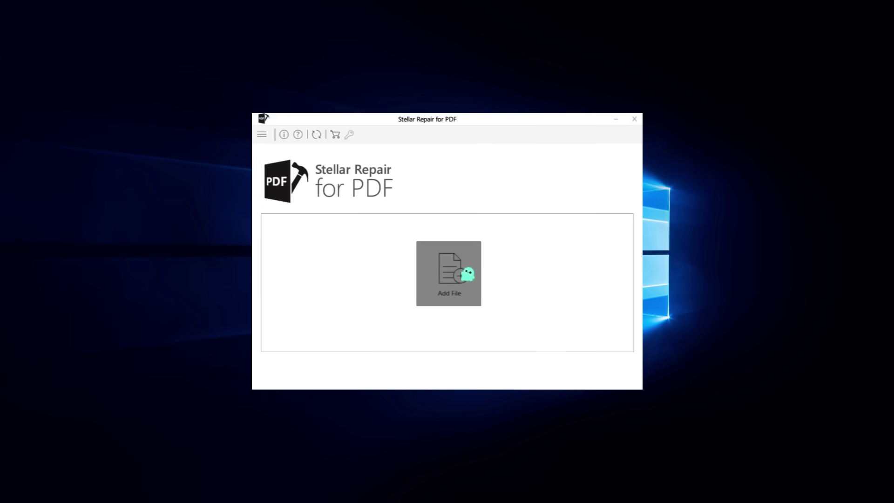
left_click(467, 275)
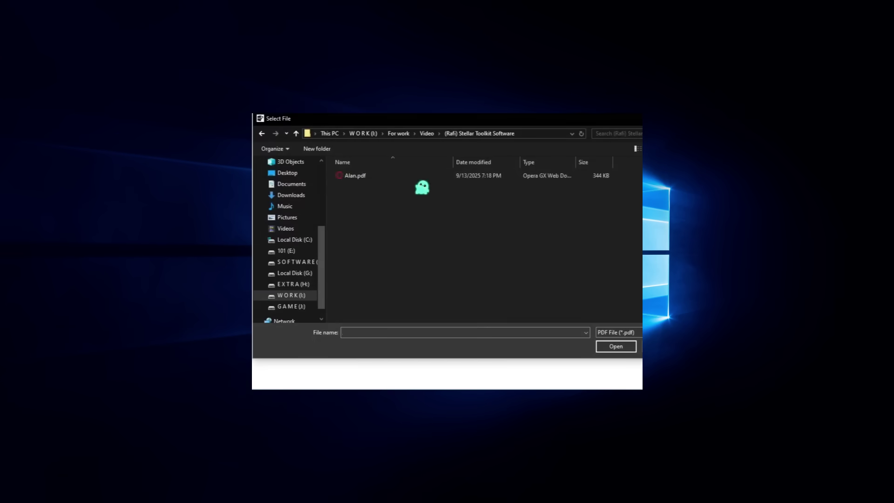
double_click(424, 176)
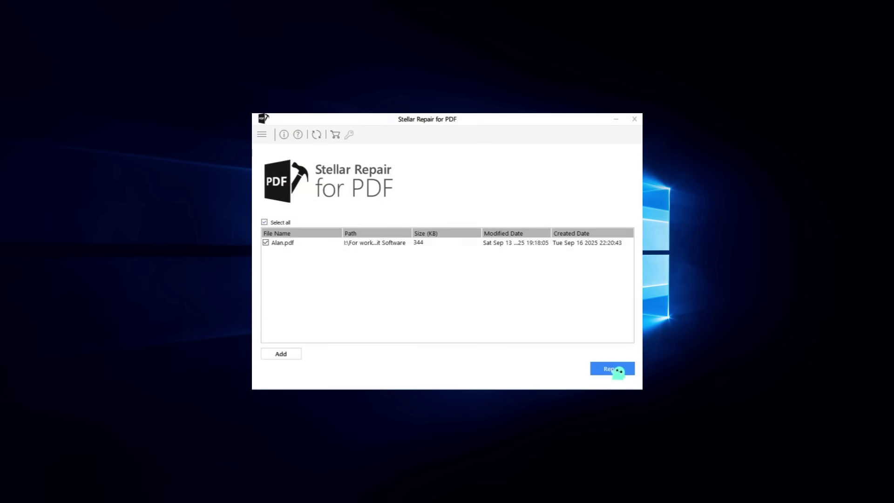
left_click(614, 370)
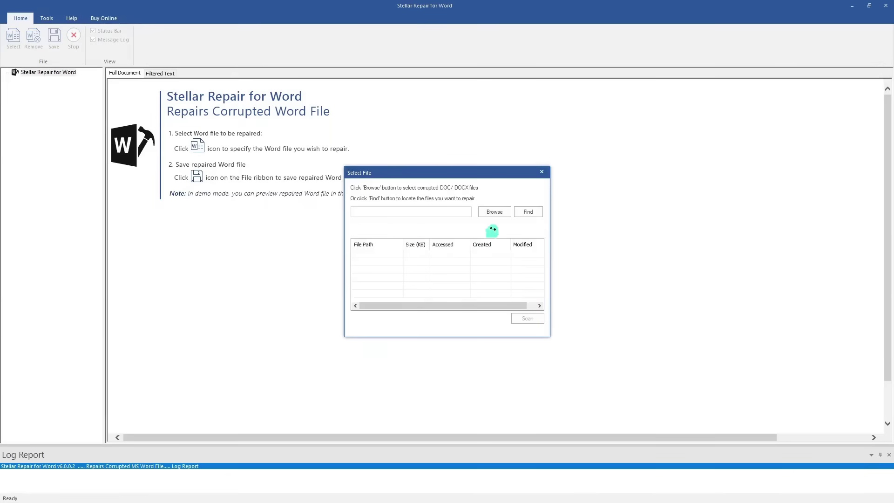
Step: Add both Word documents from the first folder to the repair list
left_click(495, 212)
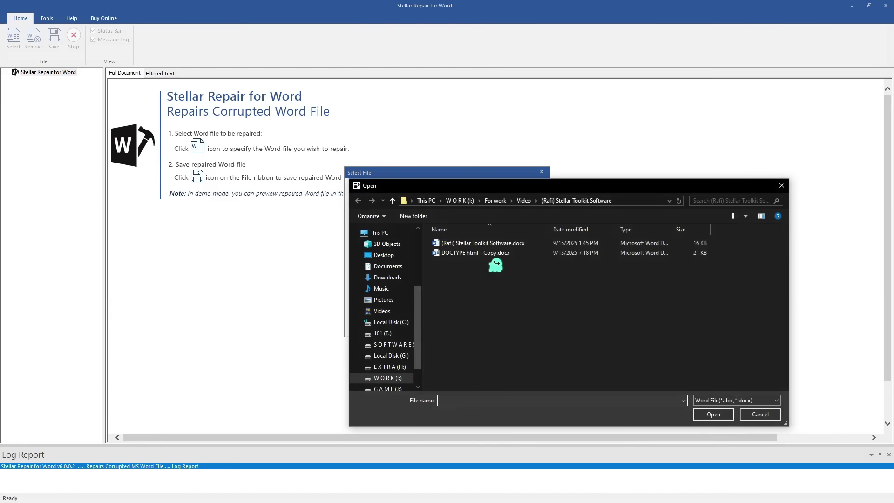
key("ctrl+a")
left_click(713, 414)
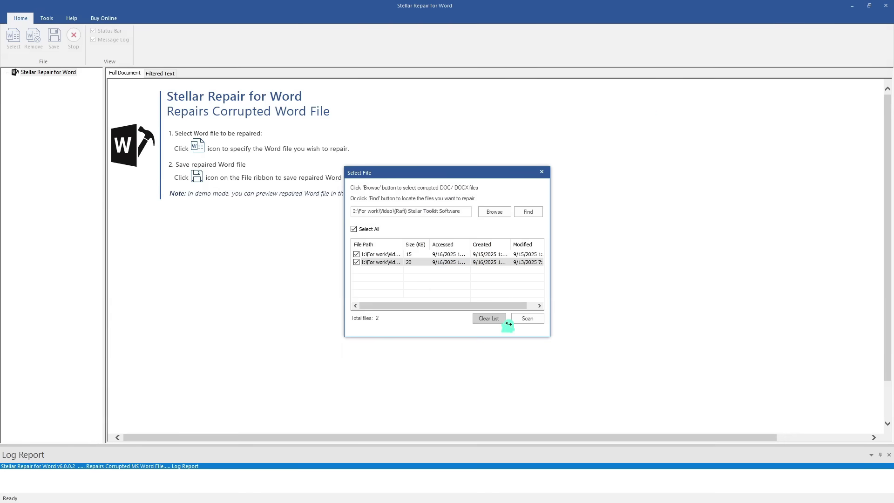
Step: Add the document from the Video folder's Honor X6c (Bangla) folder, then scan all listed files
left_click(494, 212)
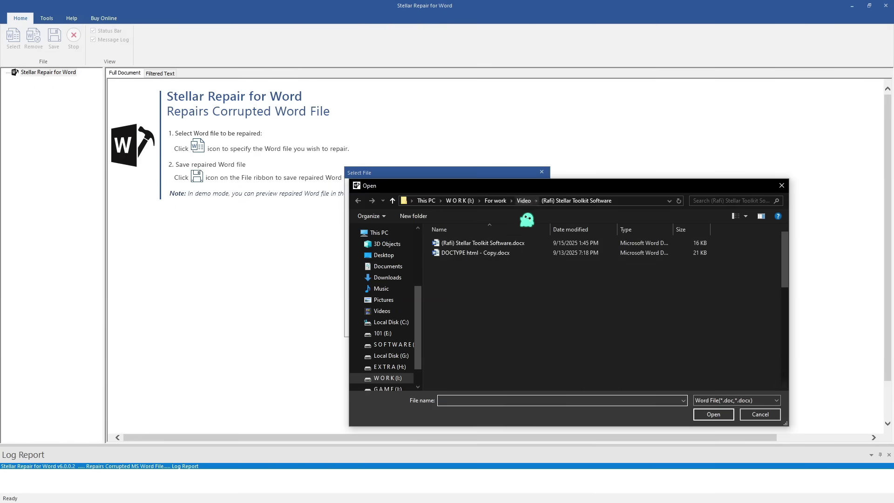
left_click(497, 245)
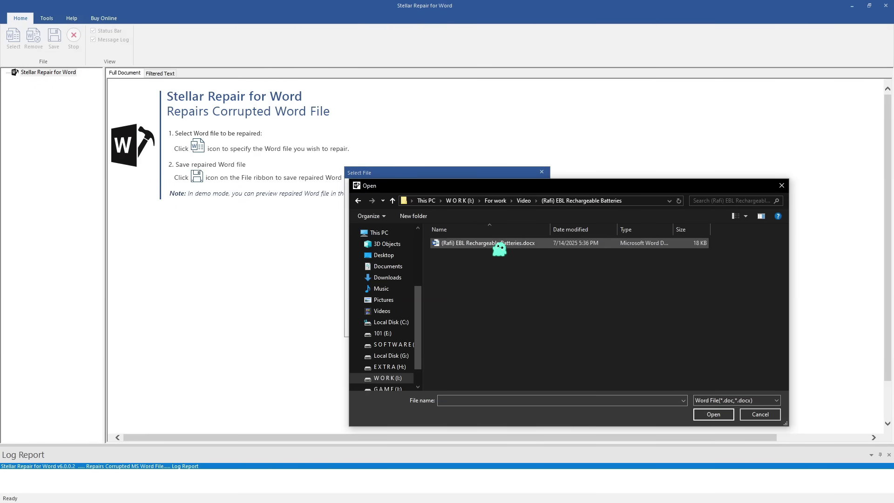
left_click(704, 414)
left_click(494, 212)
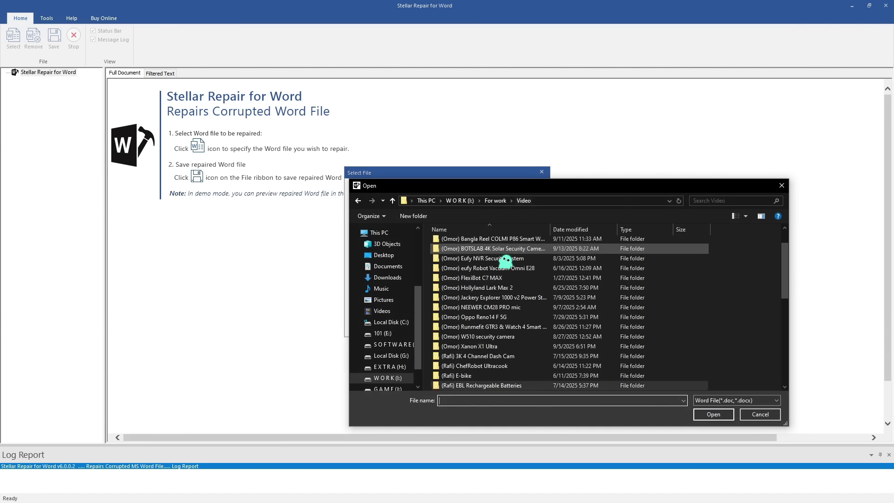
scroll(504, 259, "down", 3)
double_click(485, 364)
key("BackSpace")
double_click(491, 341)
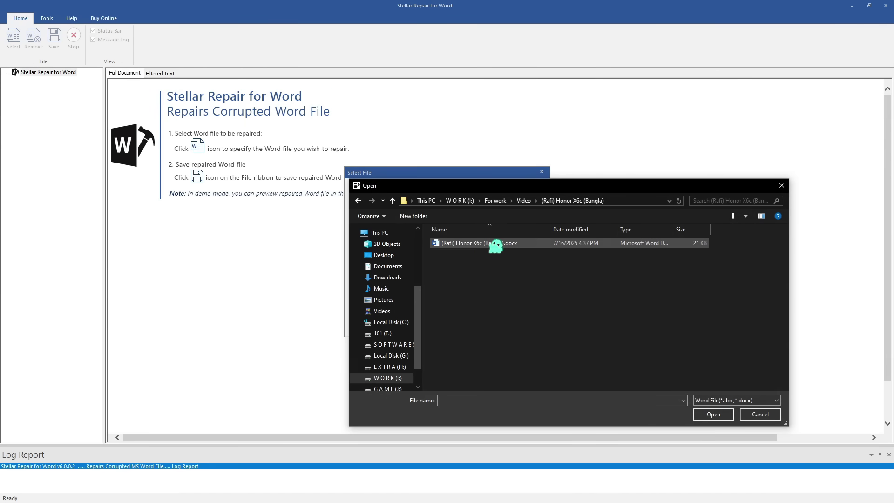
double_click(495, 244)
left_click(528, 318)
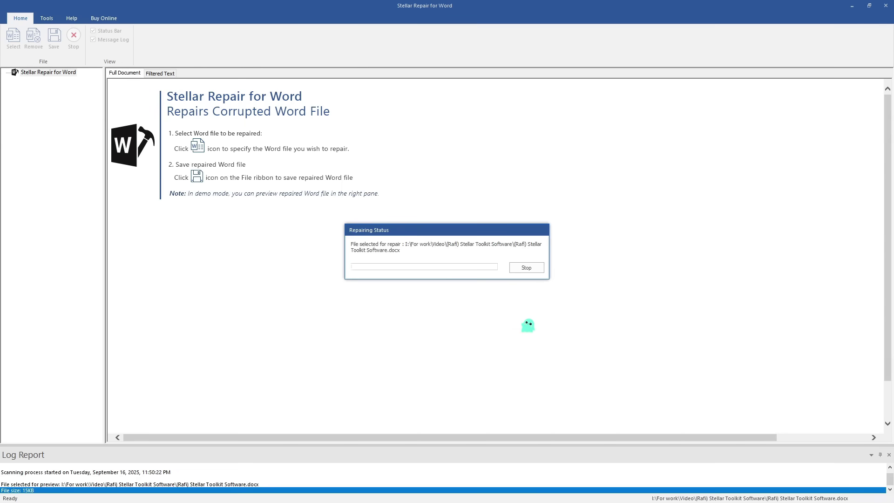
left_click(74, 82)
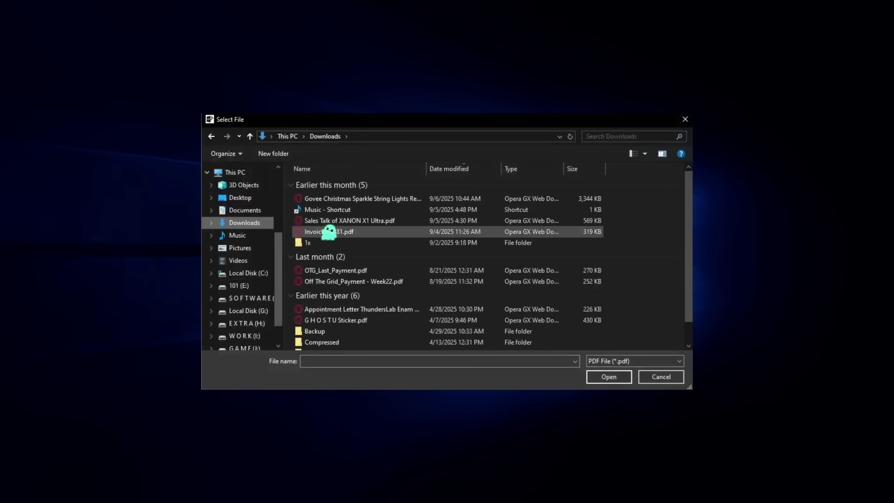
Step: Load five Downloads PDFs, including Invoice_51481.pdf and OTG_Last_Payment.pdf, for repair
left_click(370, 200)
left_click(372, 221, "ctrl")
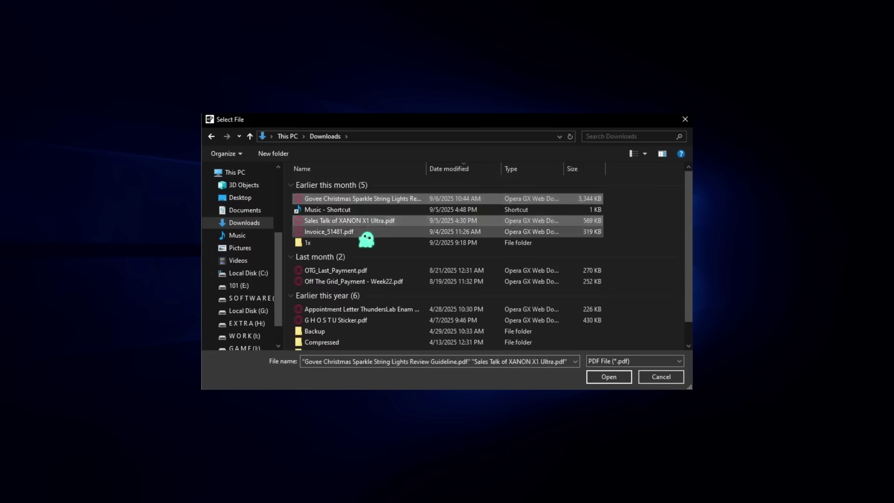
left_click(365, 232, "ctrl")
left_click(356, 271, "ctrl")
left_click(377, 282, "ctrl")
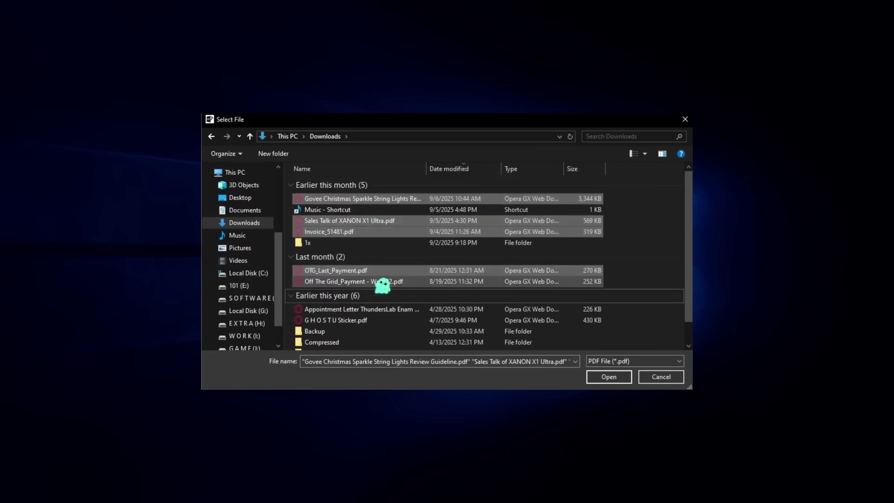
left_click(619, 378)
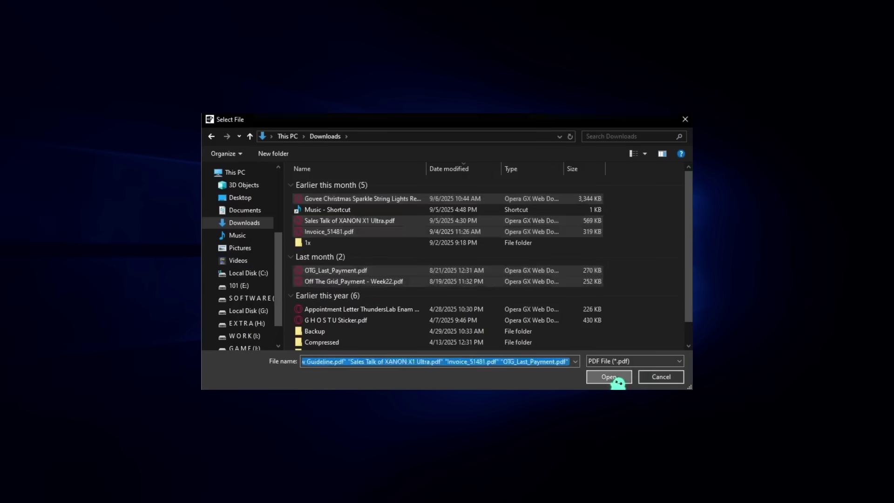
Step: Repair the five listed PDFs
left_click(630, 373)
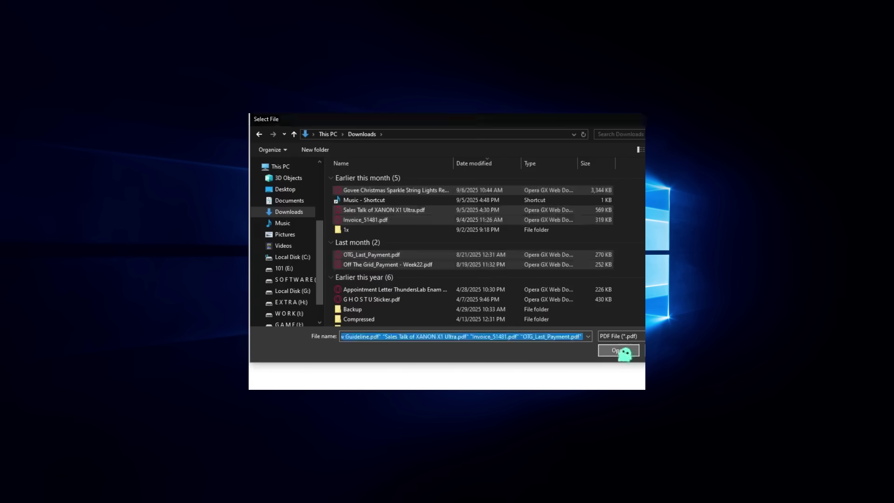
left_click(624, 356)
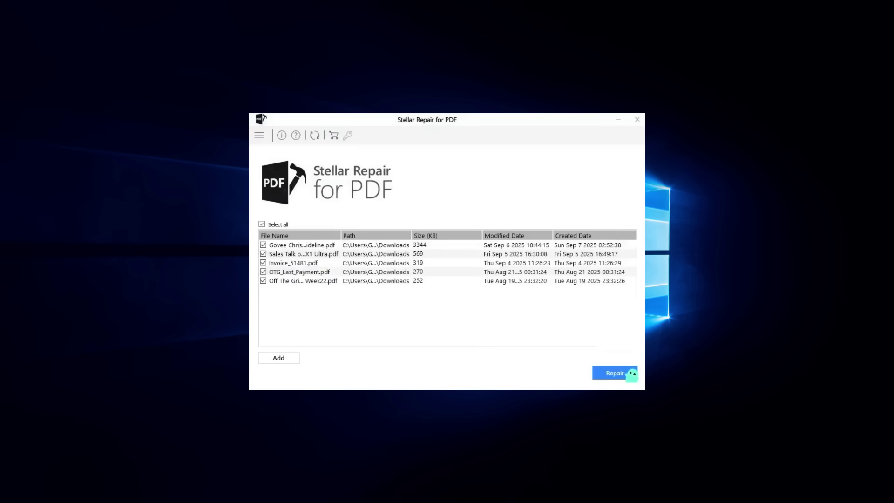
left_click(630, 373)
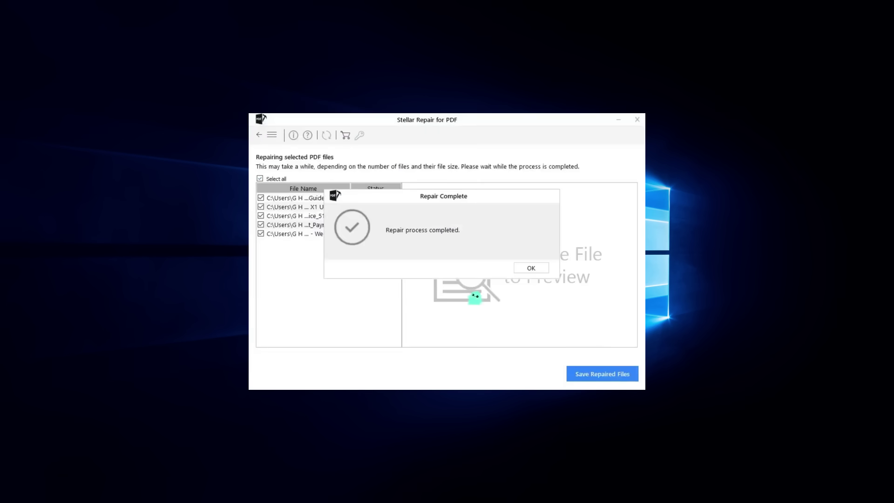
Step: Dismiss the repair-complete message and preview the repaired Govee guideline PDF
left_click(531, 268)
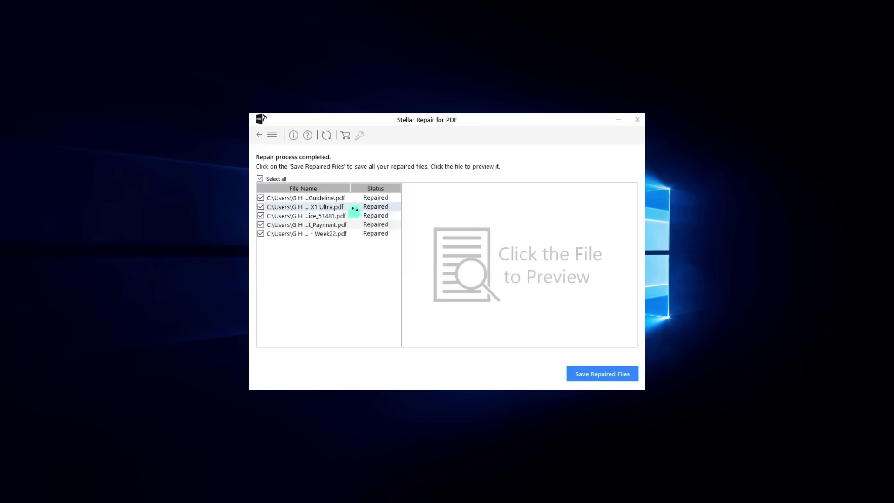
left_click(343, 199)
scroll(516, 261, "down", 1)
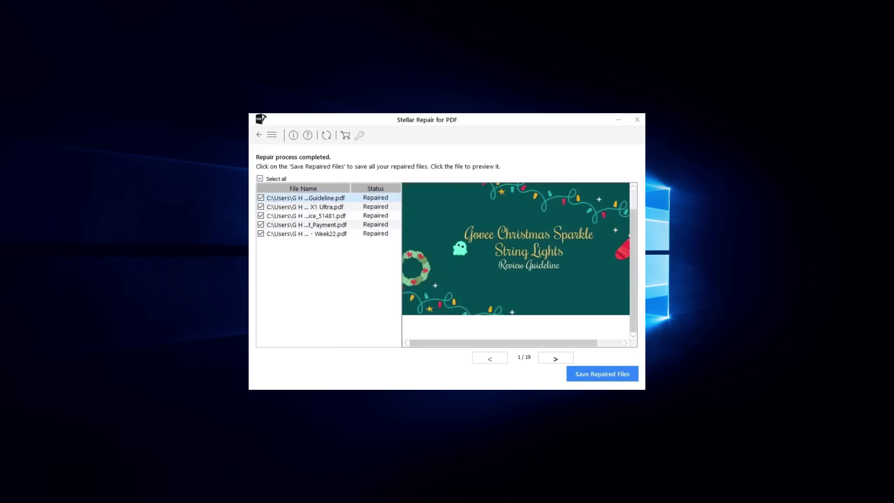
scroll(516, 261, "up", 1)
scroll(516, 261, "down", 1)
Step: Advance the Govee preview four pages, then preview the XANON X1 Ultra PDF's first page
left_click(557, 358)
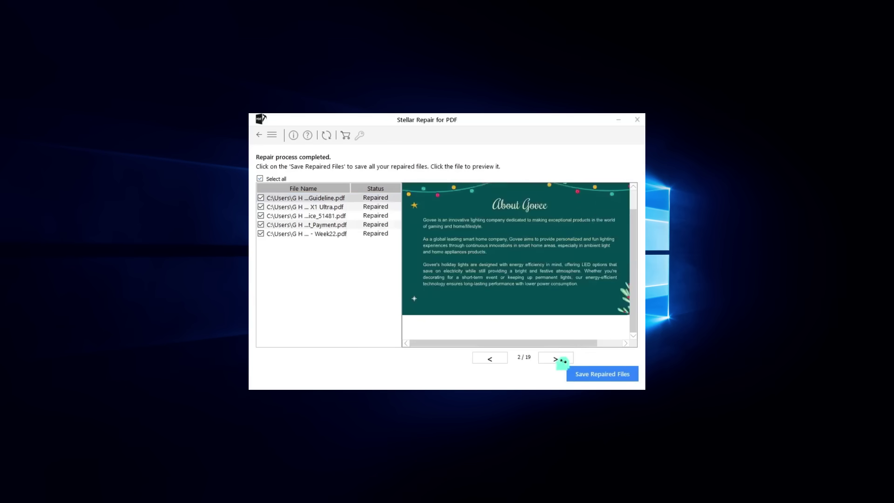
left_click(556, 359)
left_click(557, 358)
left_click(557, 358)
left_click(556, 358)
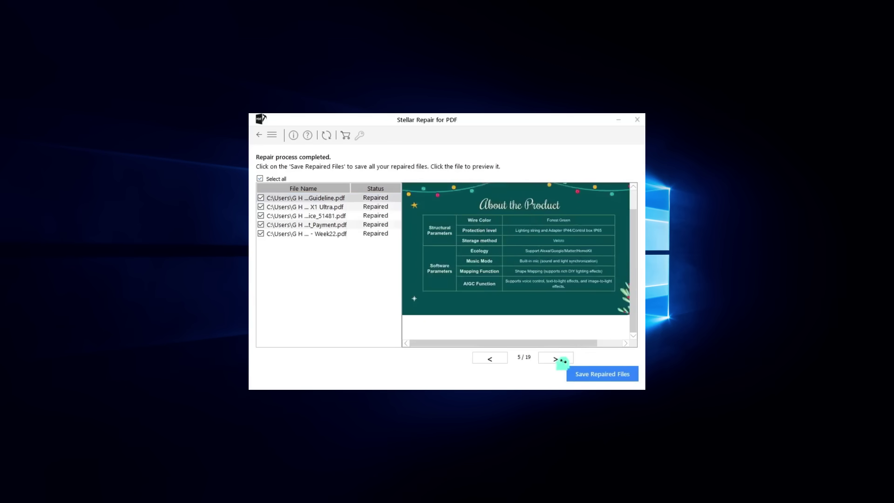
left_click(370, 207)
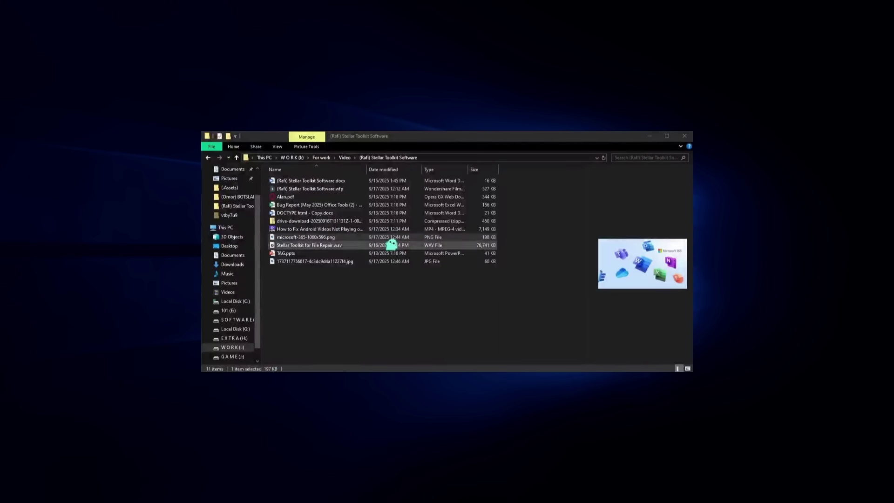
Step: Try opening the corrupted Bug Report (May 2025) Office Tools (2) - Copy.xlsx in Excel
left_click(365, 214)
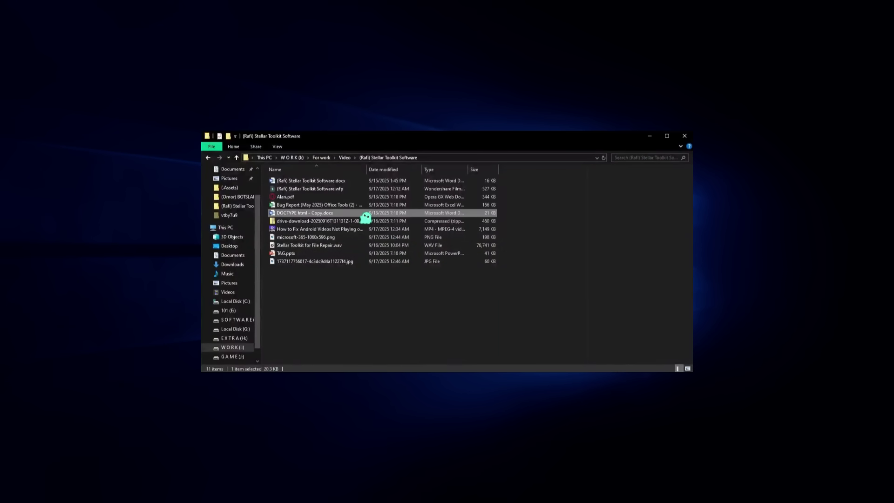
left_click(363, 206)
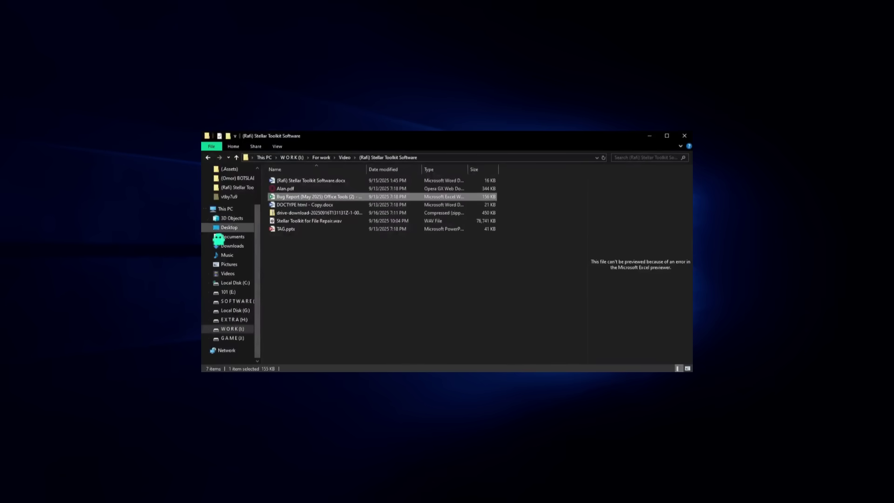
key("Return")
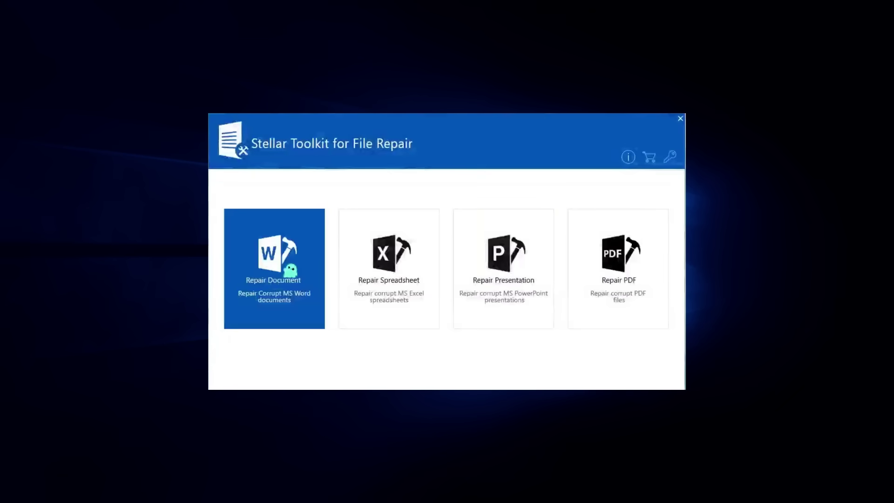
Step: Add all the corrupted Word files to Repair Document and scan them
left_click(293, 273)
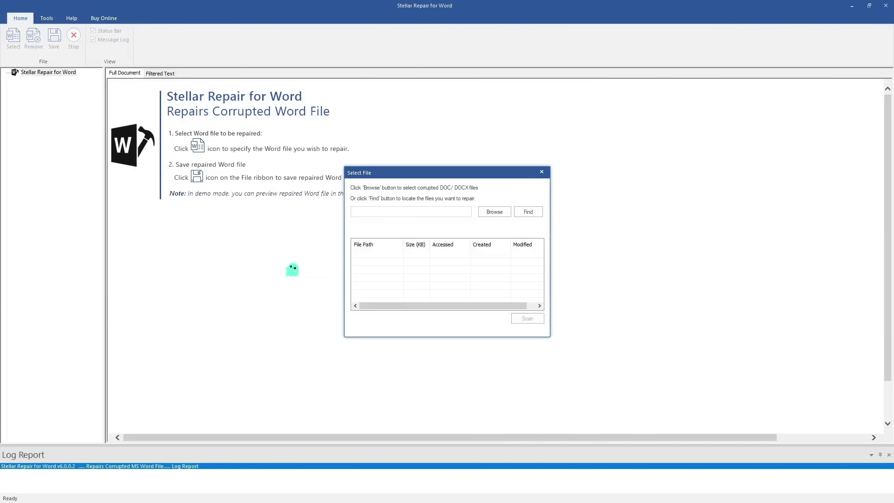
left_click(520, 215)
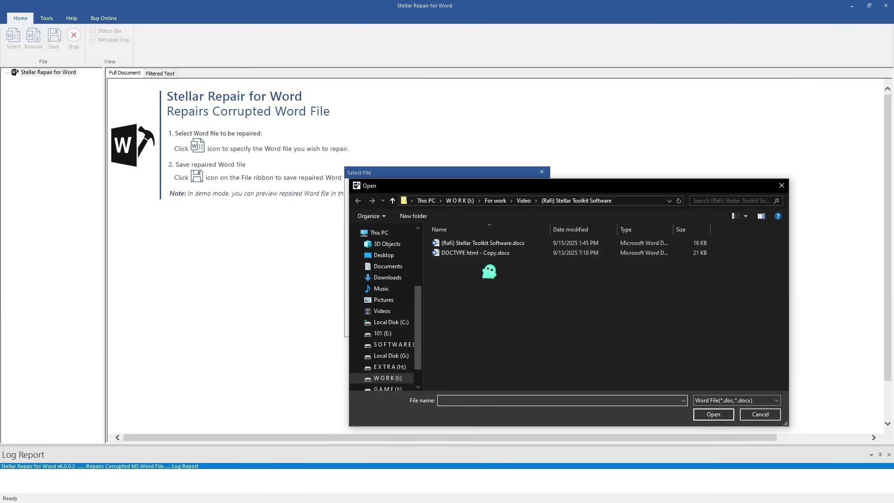
key("ctrl+a")
left_click(696, 412)
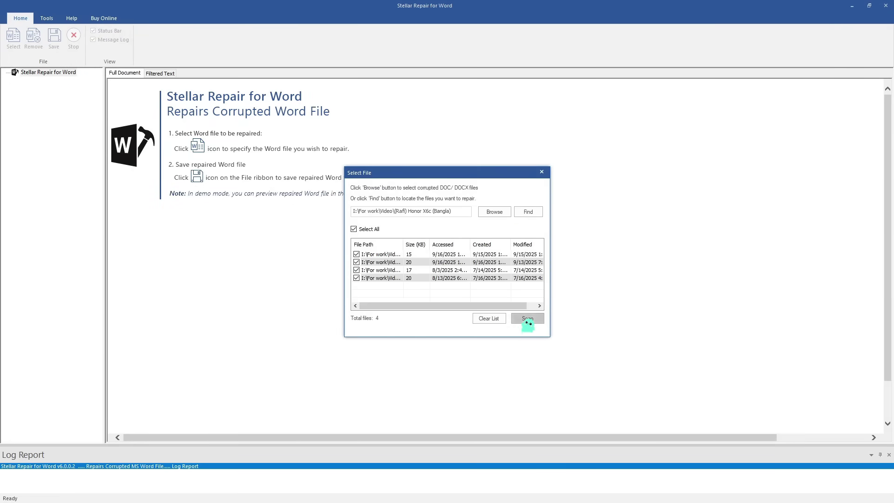
left_click(527, 319)
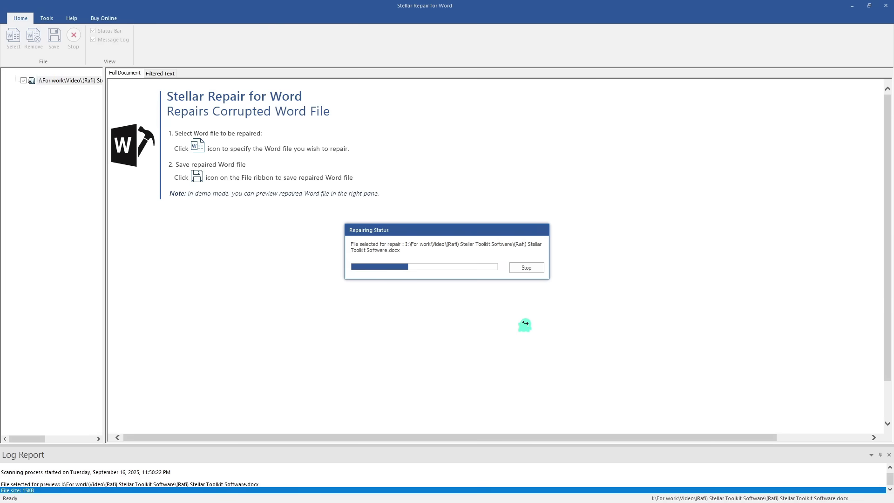
Step: Preview both repaired Word files, then open the repaired document in Word and Bug Report in full-screen Excel
left_click(73, 82)
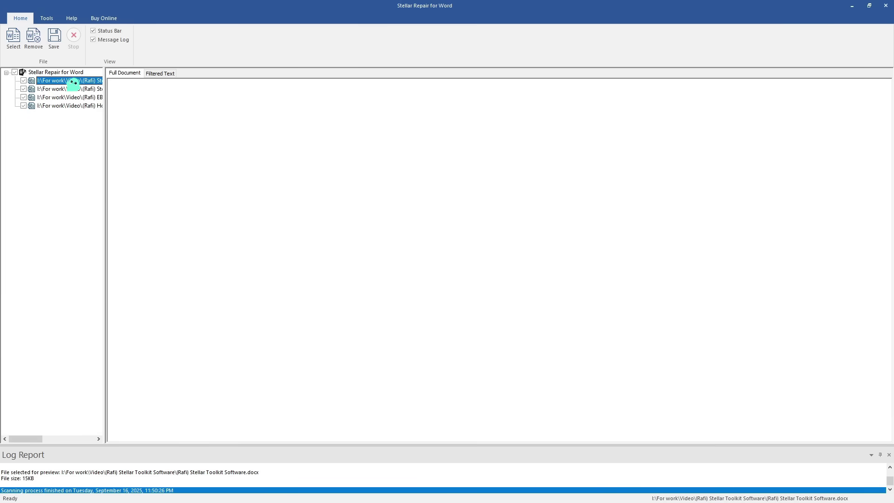
left_click(75, 89)
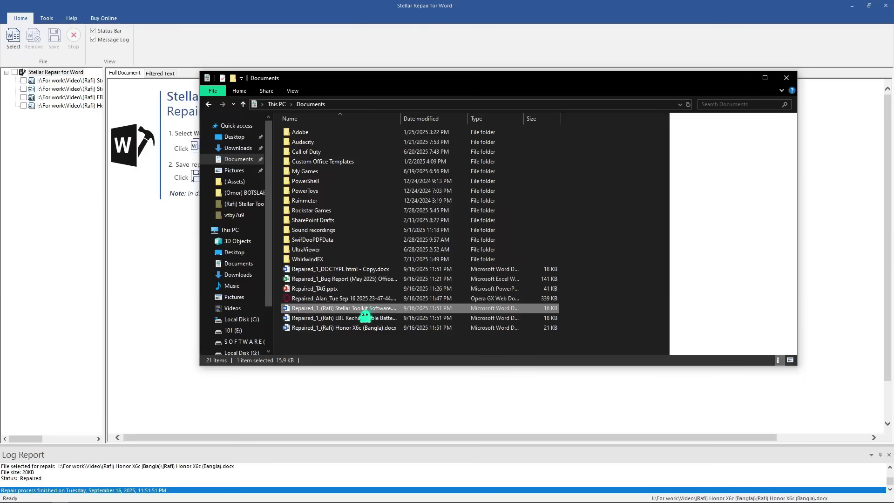
double_click(365, 309)
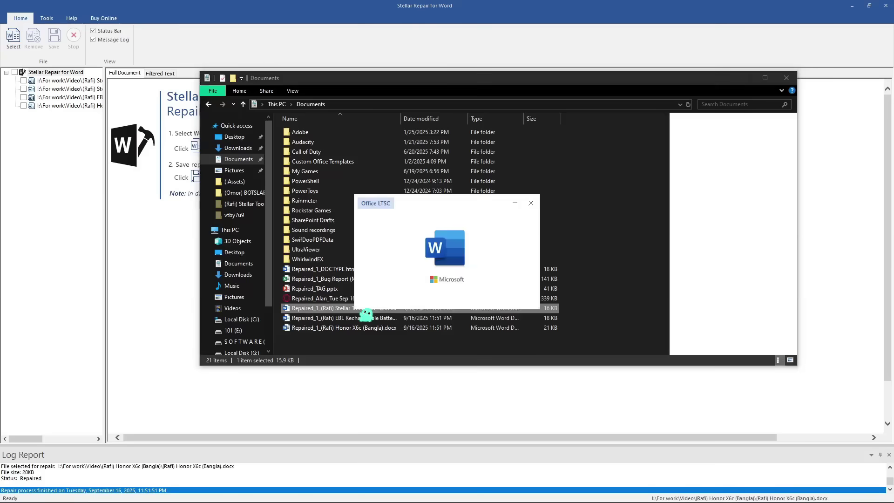
scroll(352, 310, "down", 15)
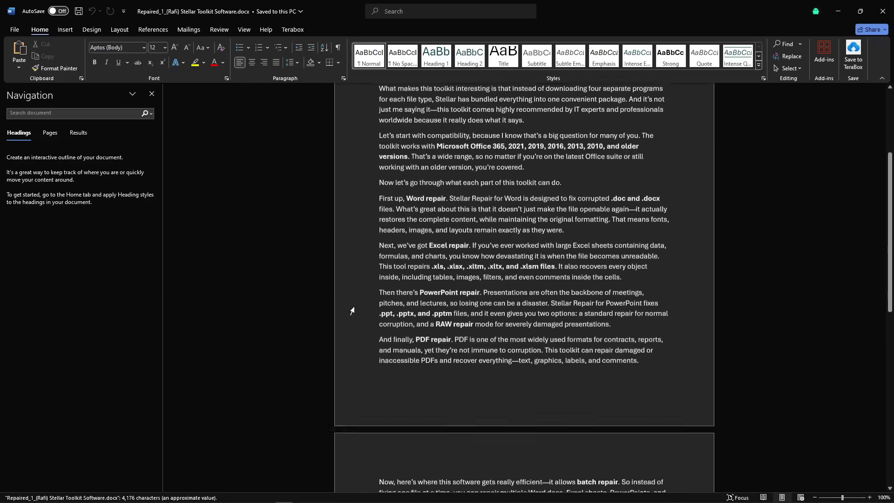
scroll(352, 310, "down", 3)
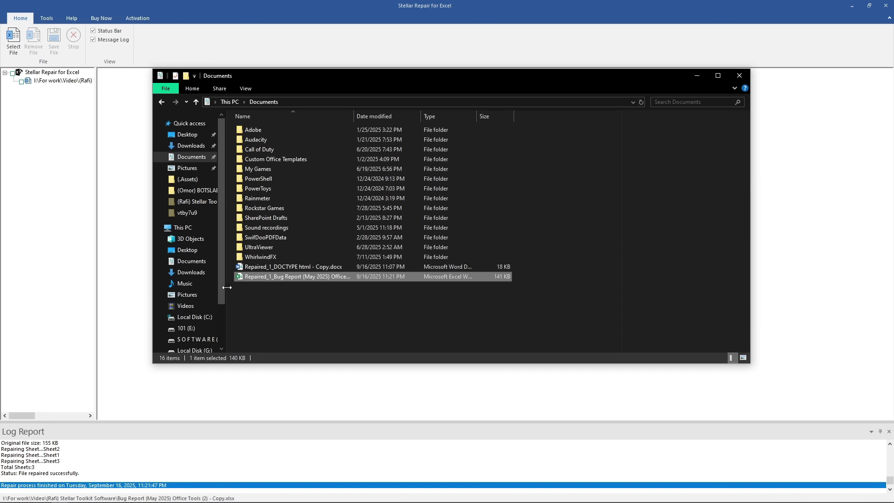
key("Return")
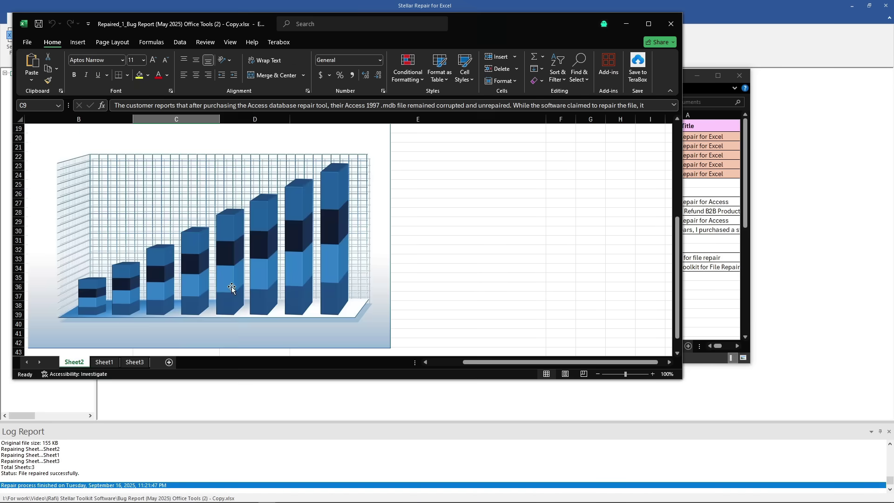
left_click(655, 24)
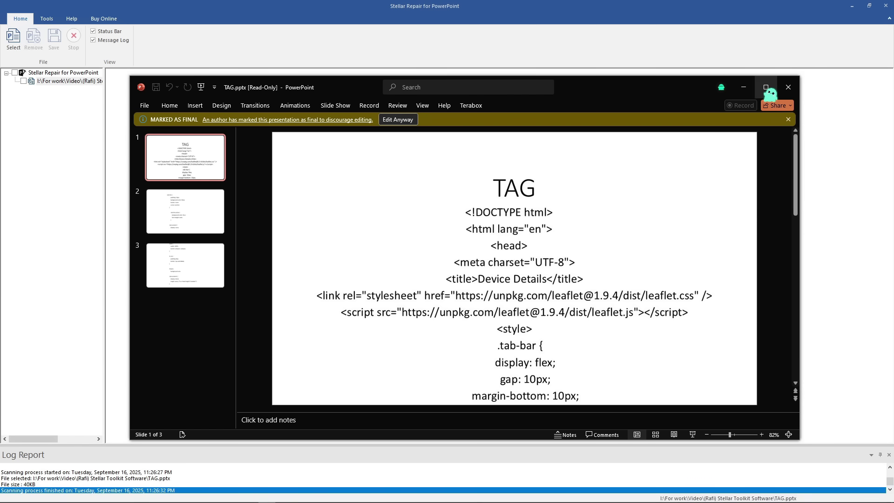
Step: Review the three TAG.pptx slides and choose Edit Anyway on the Marked as Final bar
scroll(457, 199, "down", 5)
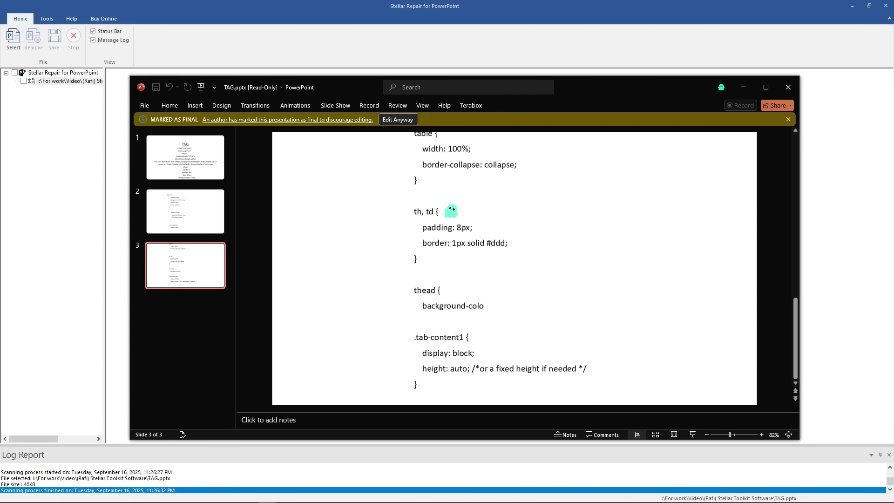
scroll(451, 211, "up", 6)
scroll(451, 210, "down", 5)
left_click(408, 120)
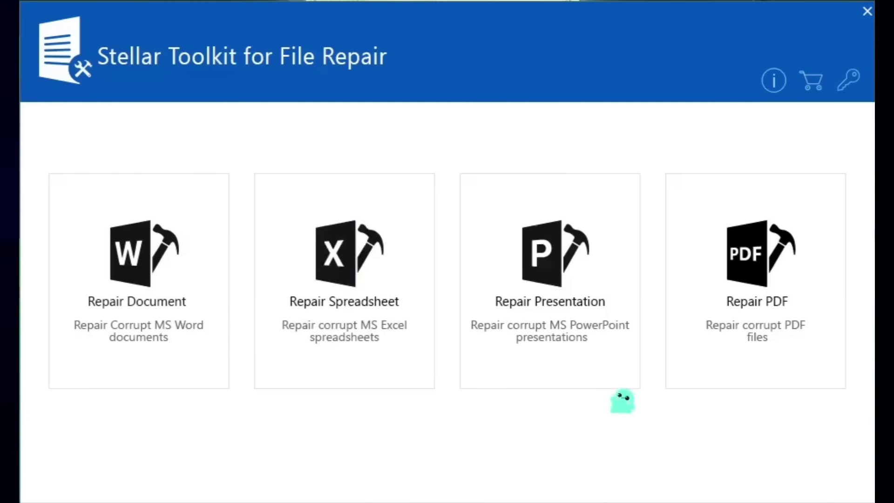
Step: Repair all five listed PDF files in Repair PDF and confirm completion
left_click(823, 381)
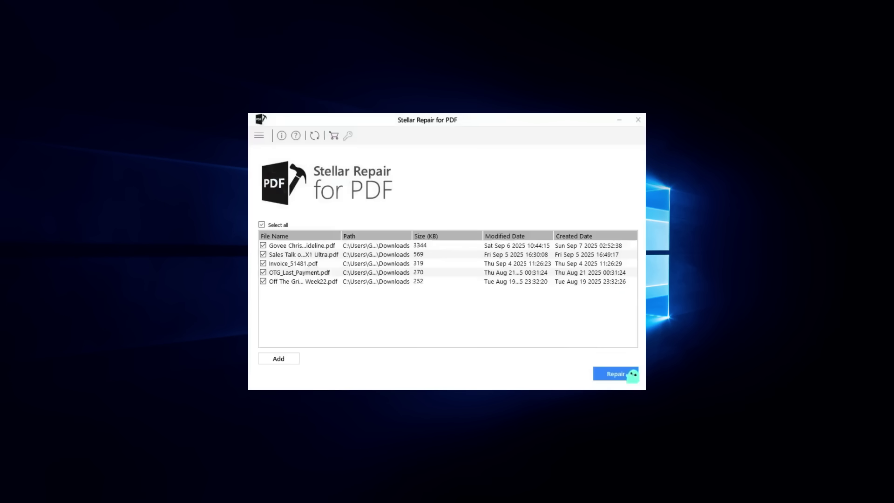
left_click(614, 374)
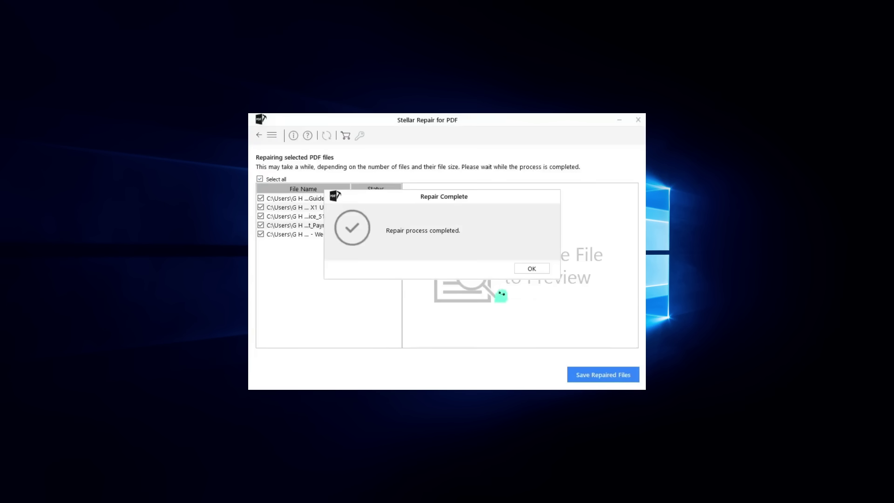
left_click(531, 269)
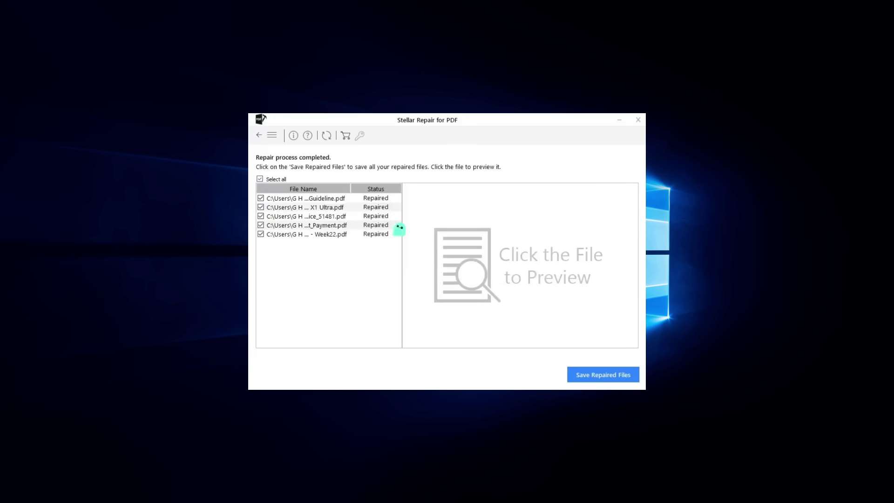
Step: Preview the Govee Christmas Sparkle String Lights guideline PDF, paging forward four times
left_click(344, 199)
scroll(460, 249, "down", 1)
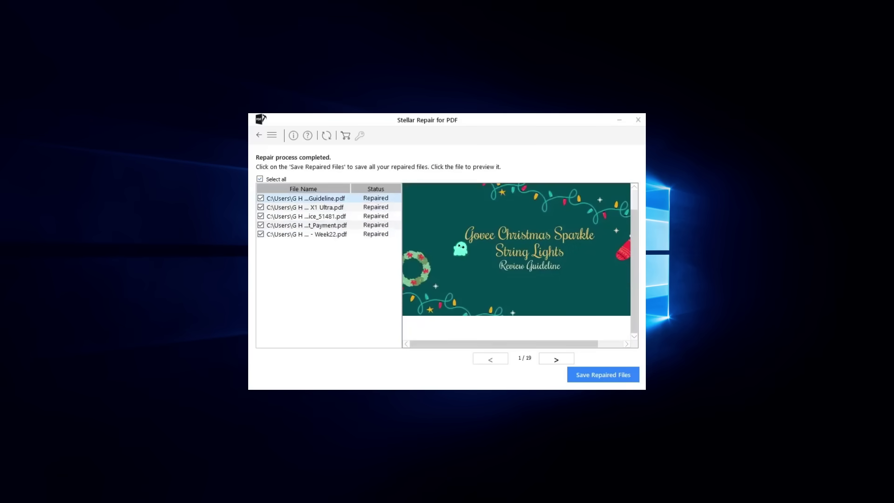
scroll(488, 275, "up", 1)
scroll(535, 317, "down", 1)
left_click(563, 361)
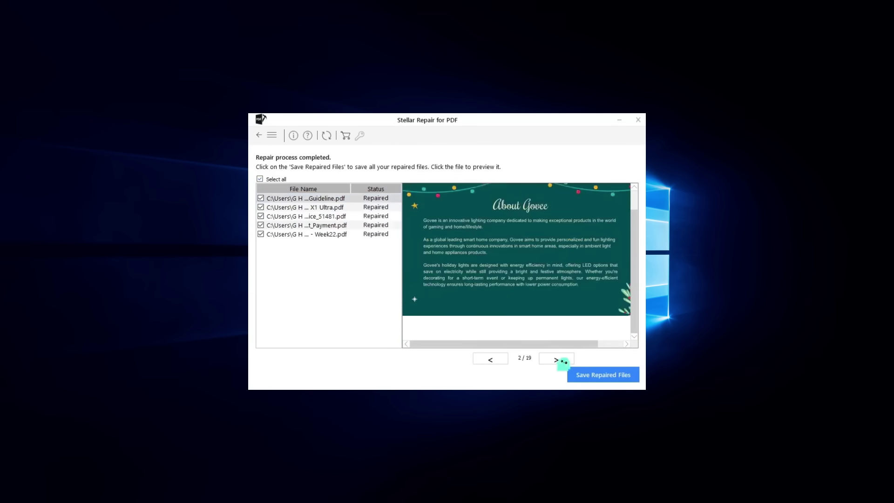
left_click(563, 361)
left_click(562, 360)
left_click(563, 361)
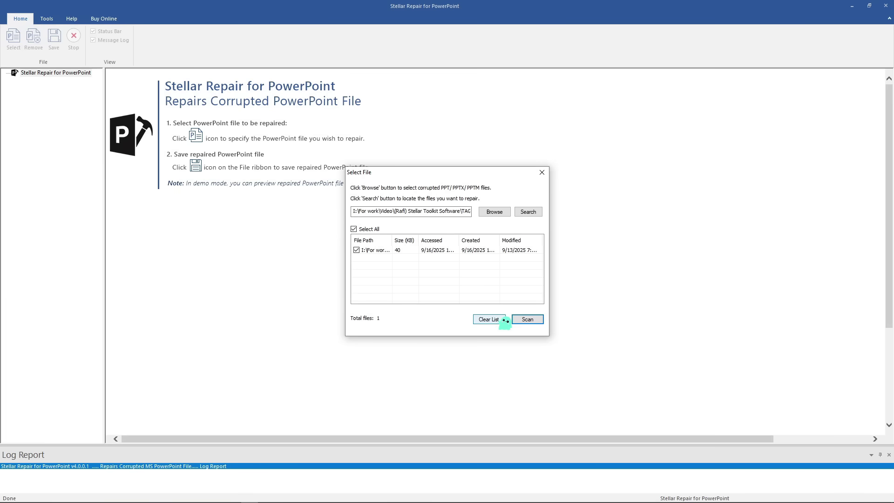
Step: Start scanning the 40 KB TAG.pptx presentation in Stellar Repair for PowerPoint
left_click(542, 320)
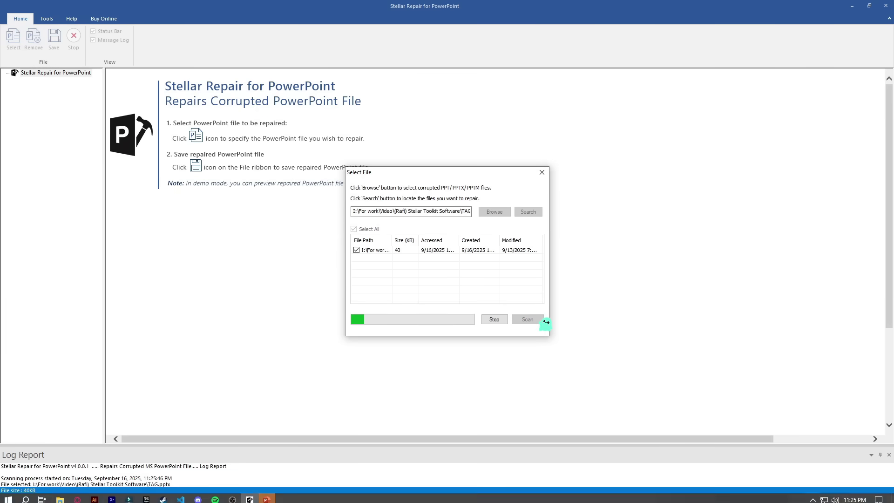